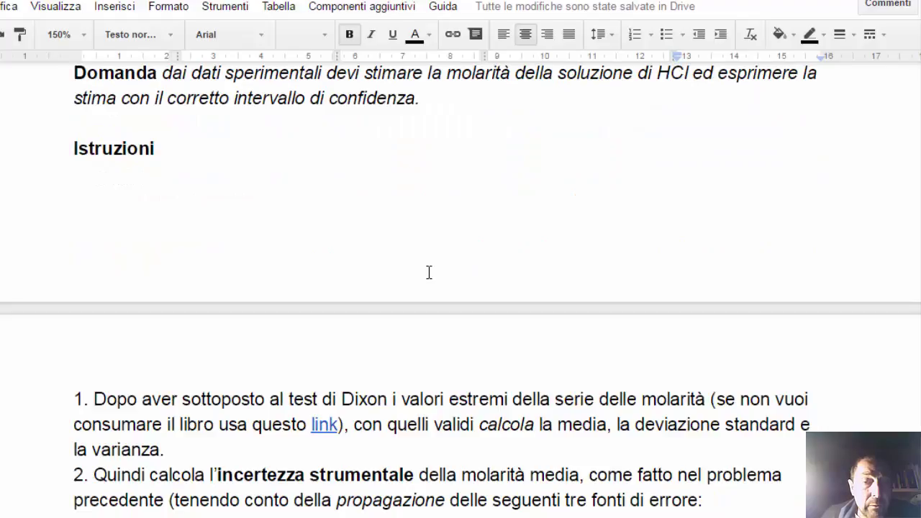
# Step: Copy the five HCl molarity values from the document's titration table into the spreadsheet, starting at cell C3
pyautogui.scroll(-2, 429, 272)
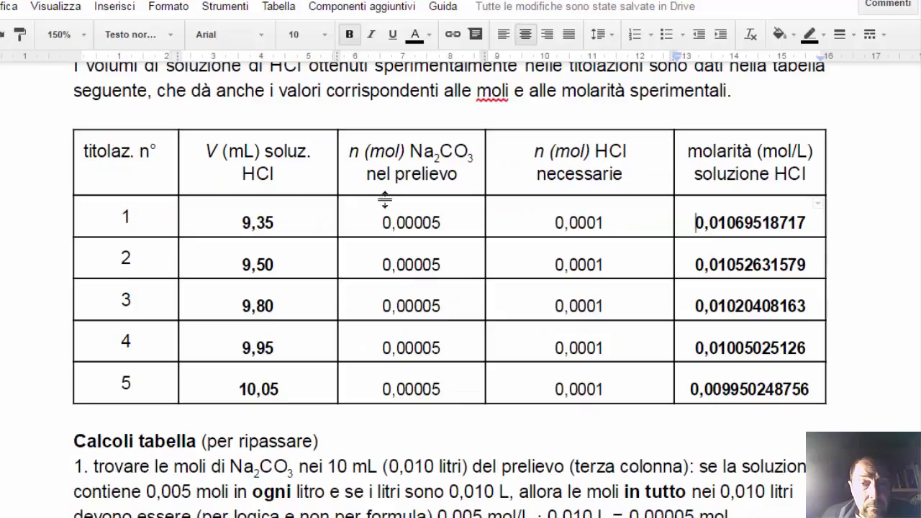
pyautogui.moveTo(713, 244); pyautogui.dragTo(798, 392)
pyautogui.hotkey('ctrl', 'c')
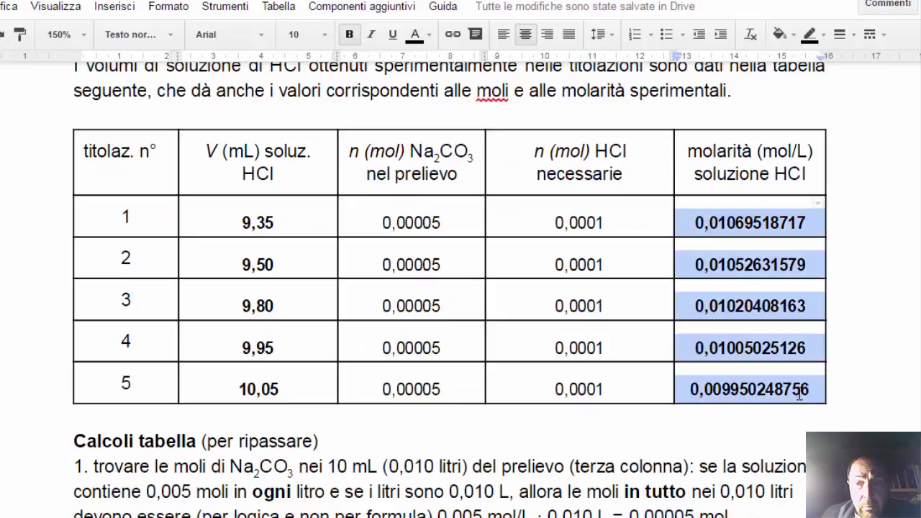
pyautogui.hotkey('ctrl', 'Tab')
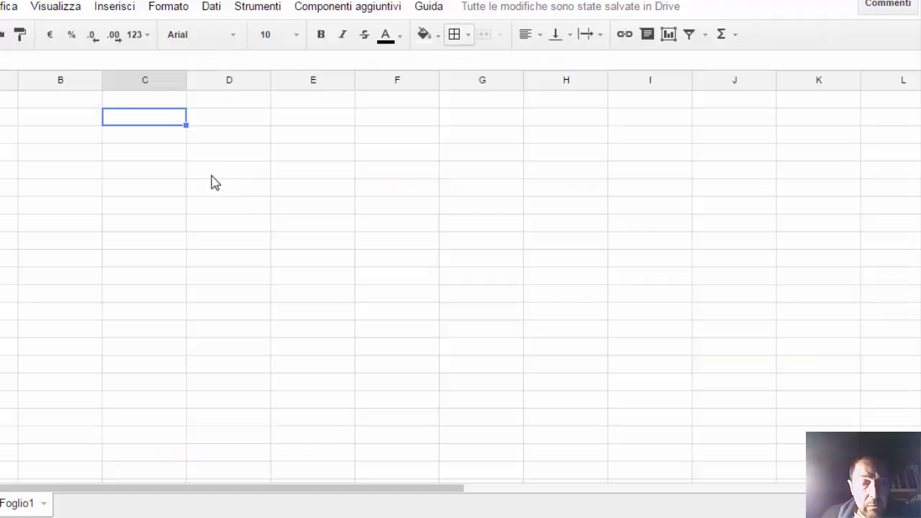
pyautogui.click(161, 135)
pyautogui.hotkey('ctrl', 'v')
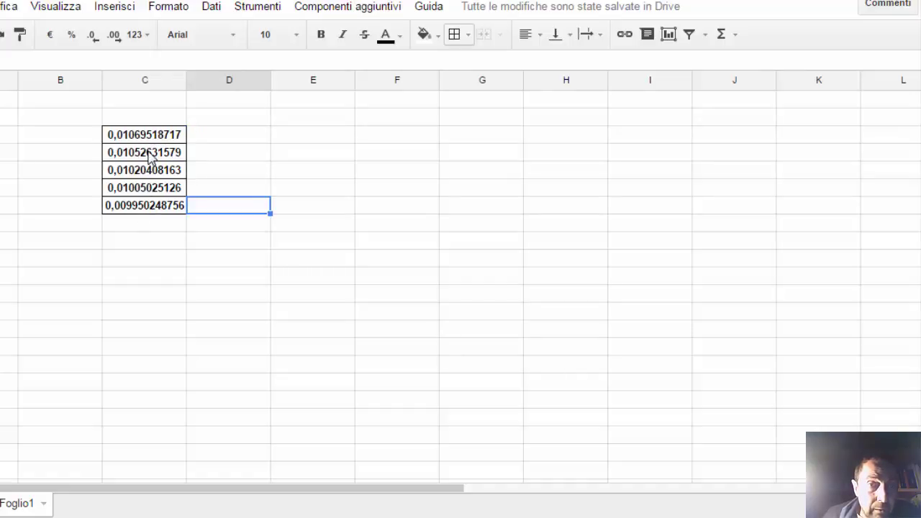
pyautogui.click(149, 152)
pyautogui.click(148, 172)
pyautogui.click(149, 192)
pyautogui.click(155, 209)
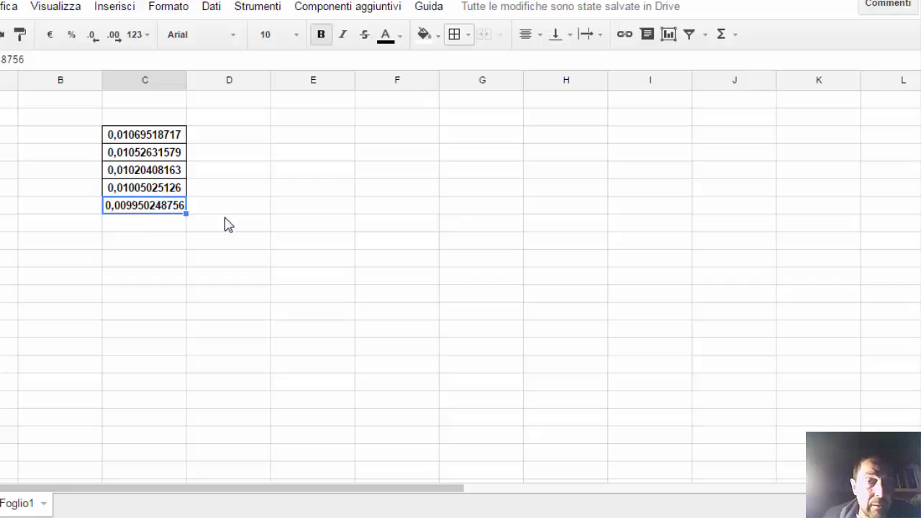
pyautogui.click(164, 226)
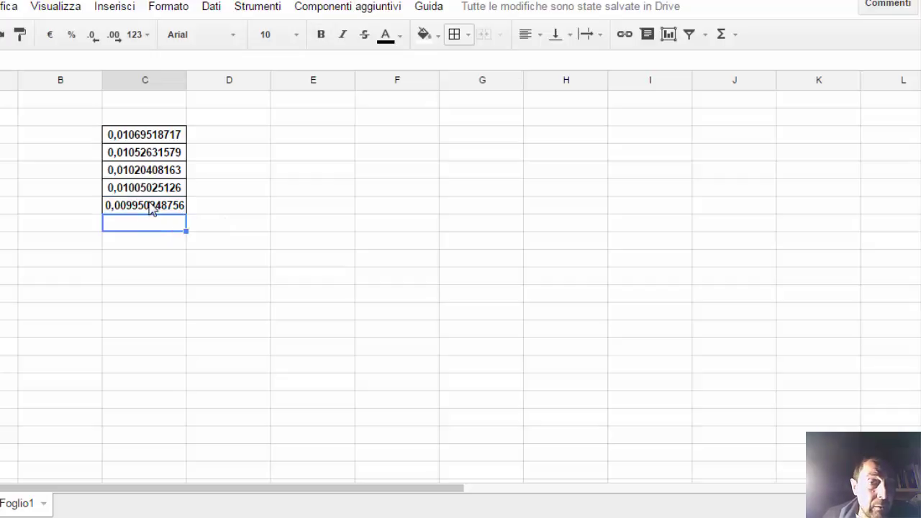
# Step: Start a formula in D7 with the difference C6-C7 as its parenthesised numerator
pyautogui.click(220, 207)
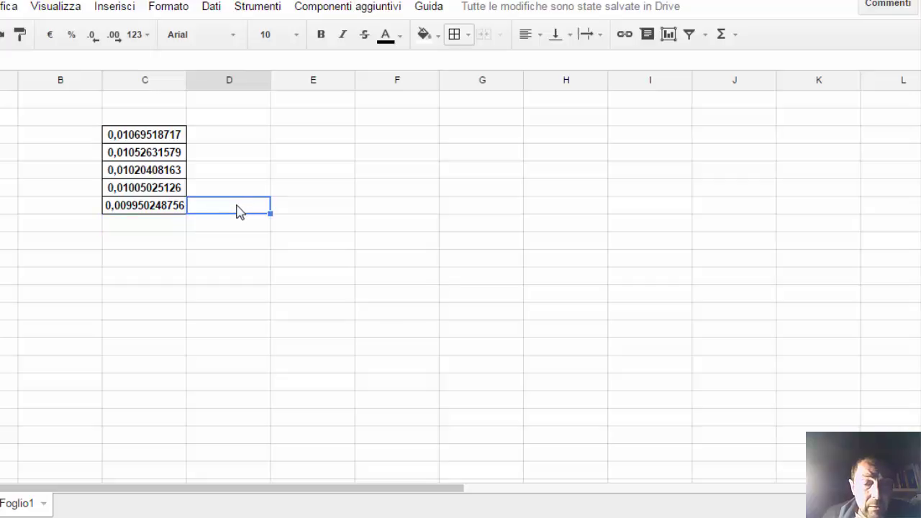
pyautogui.hotkey('ctrl', '+')
pyautogui.hotkey('ctrl', '+')
pyautogui.hotkey('ctrl', '+')
pyautogui.hotkey('ctrl', '+')
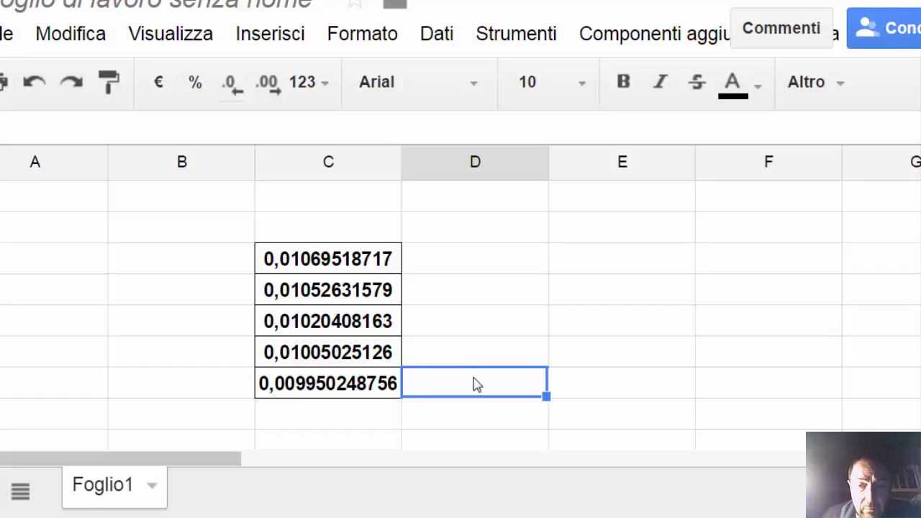
pyautogui.doubleClick(473, 383)
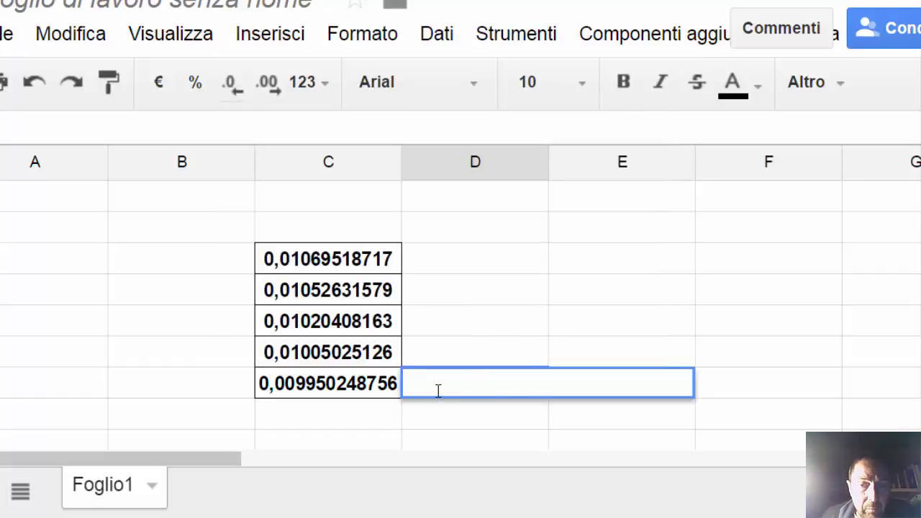
pyautogui.write('(')
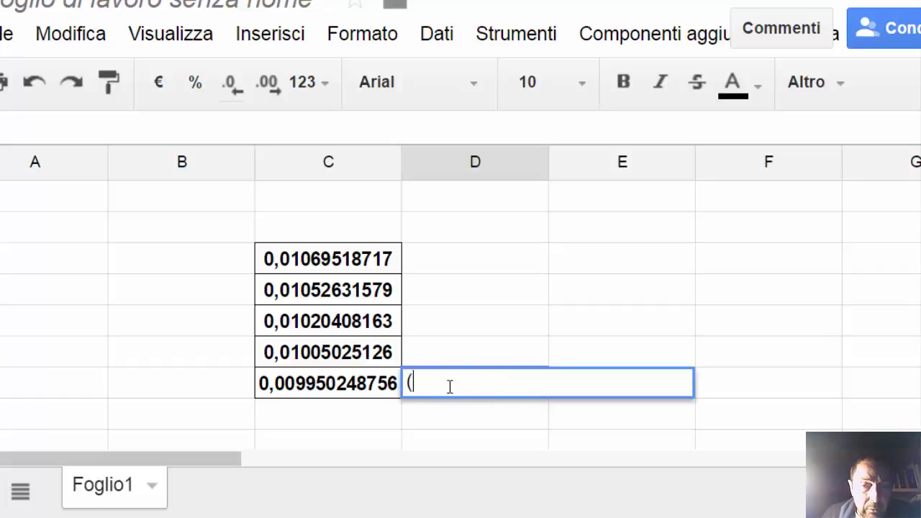
pyautogui.click(348, 360)
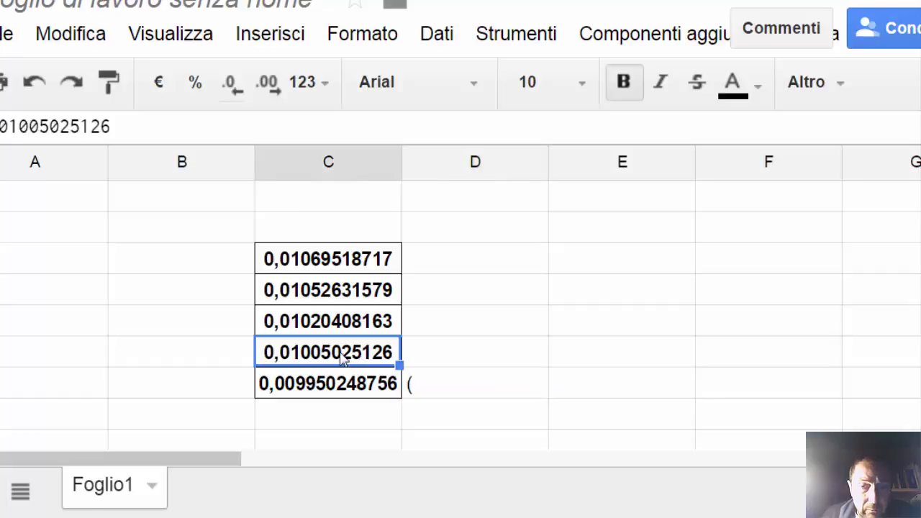
pyautogui.doubleClick(446, 386)
pyautogui.click(343, 352)
pyautogui.click(478, 381)
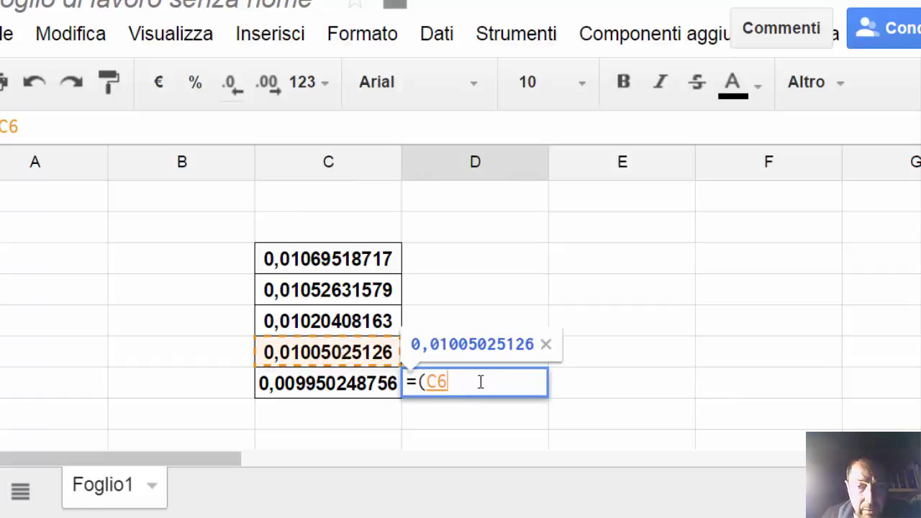
pyautogui.write('-')
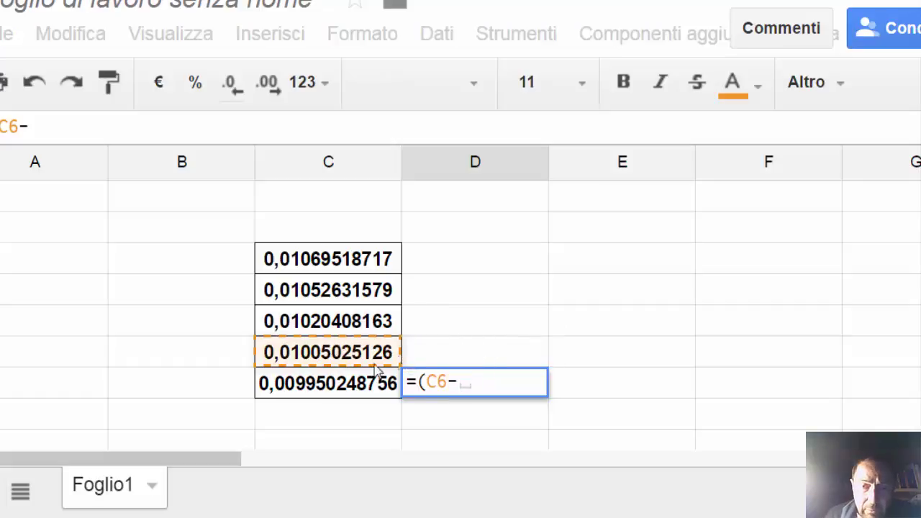
pyautogui.click(355, 387)
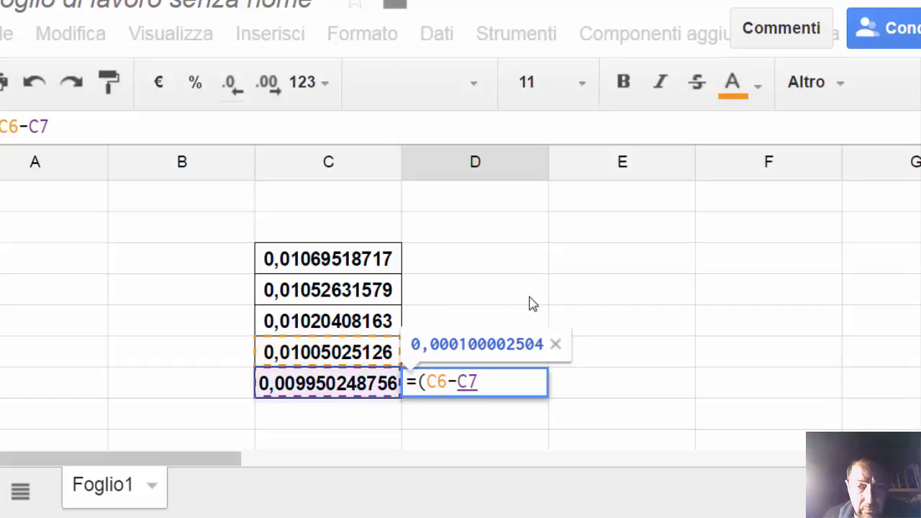
# Step: Complete the D7 Dixon test formula by dividing the numerator by (C3-C7)
pyautogui.write(')/')
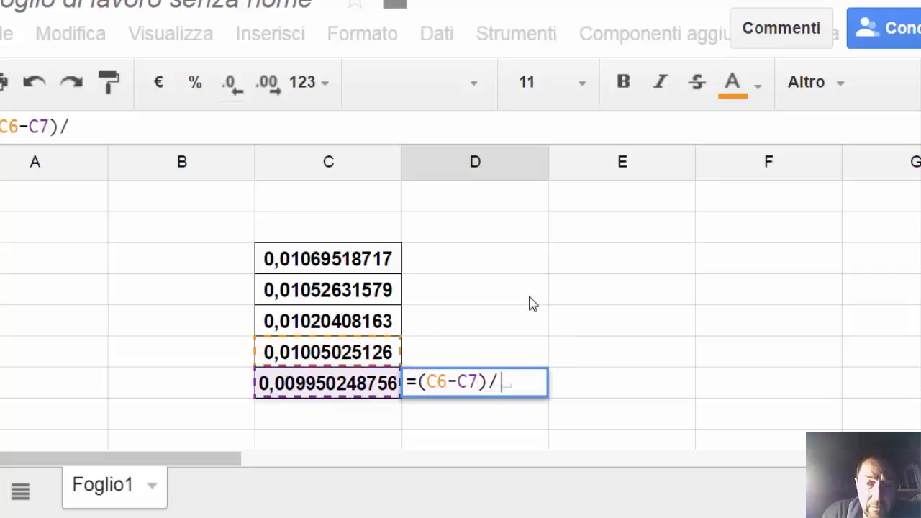
pyautogui.write('(')
pyautogui.click(325, 260)
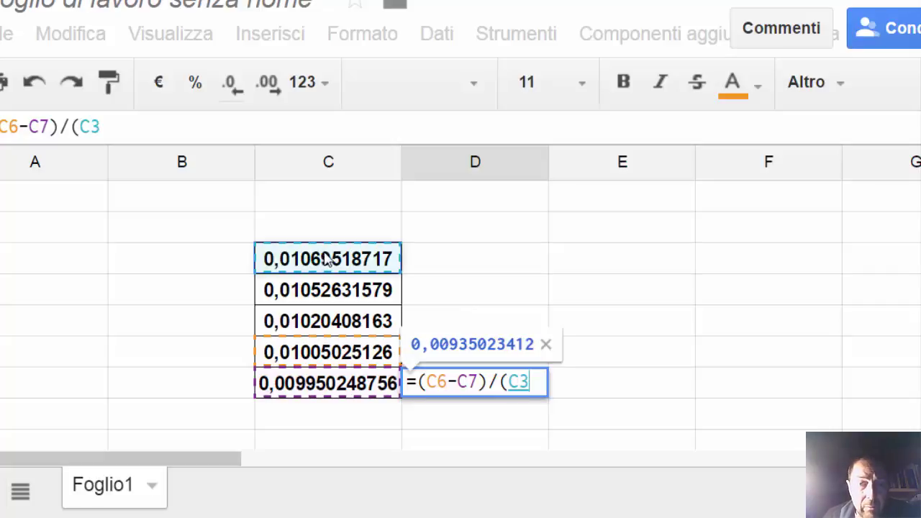
pyautogui.write('-')
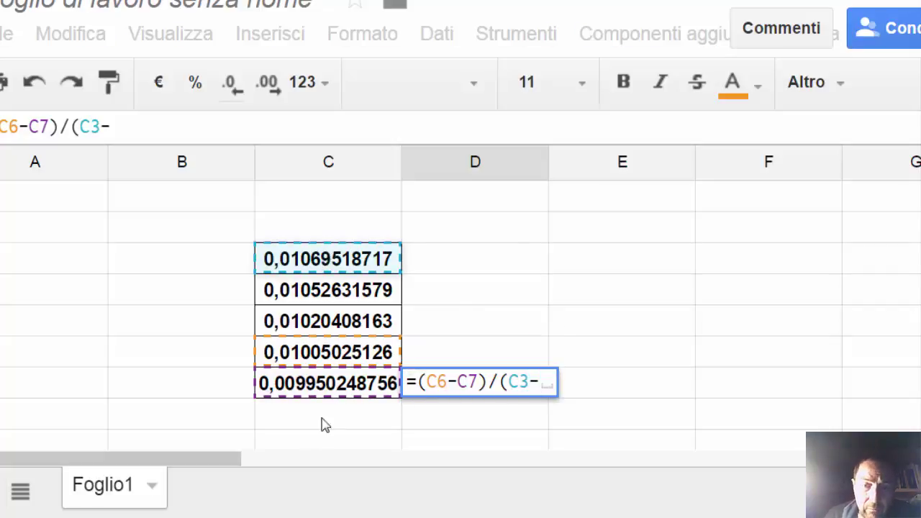
pyautogui.click(311, 392)
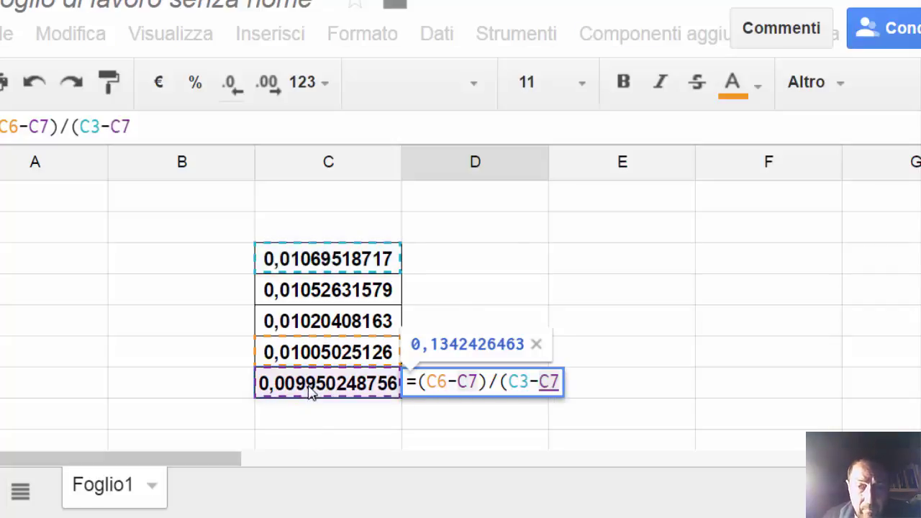
pyautogui.write(')')
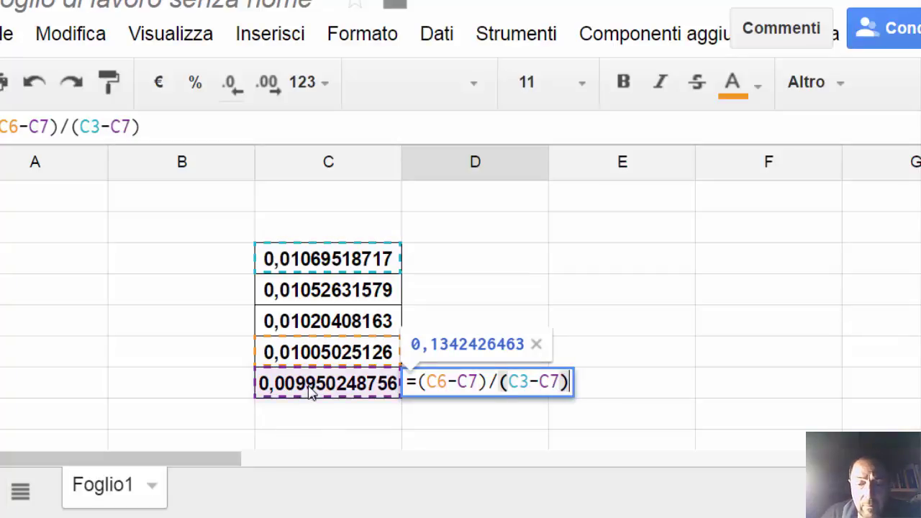
pyautogui.press('Return')
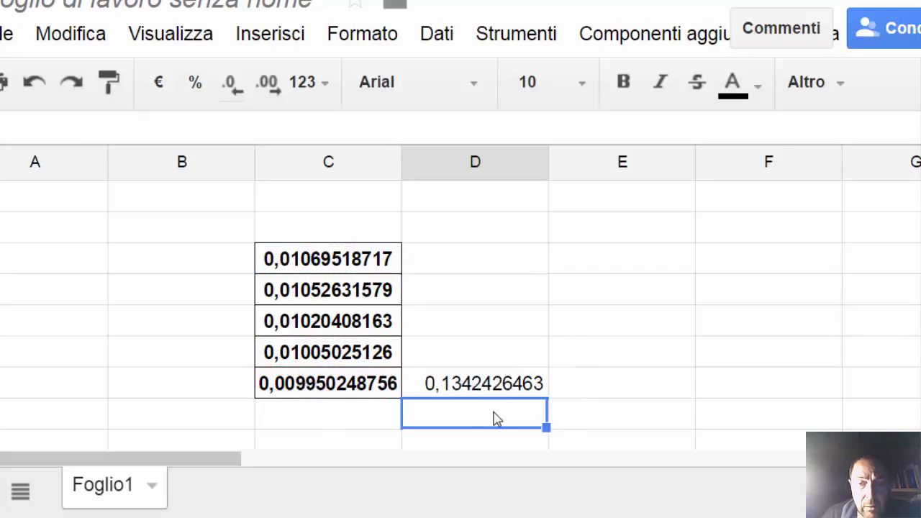
# Step: Compare the D7 ratio with the critical Q values table in the other browser window
pyautogui.click(497, 385)
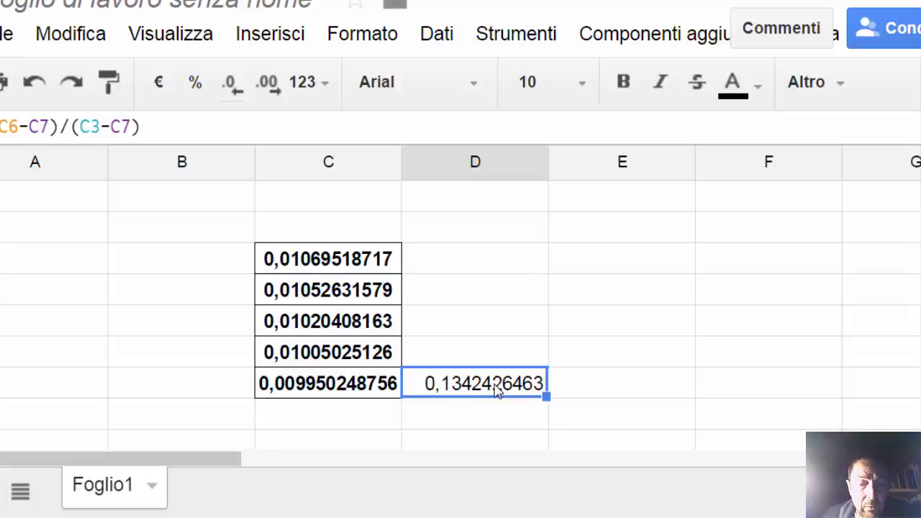
pyautogui.hotkey('alt', 'Tab')
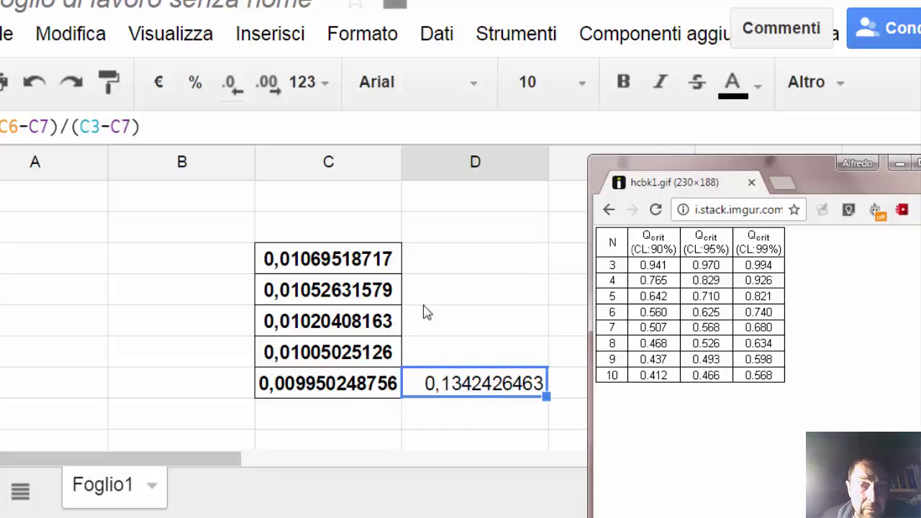
# Step: Enter the formula =(C3-C4)/(C3-C7) in D3 for the highest molarity, keeping the current Windows colour scheme when asked
pyautogui.click(439, 269)
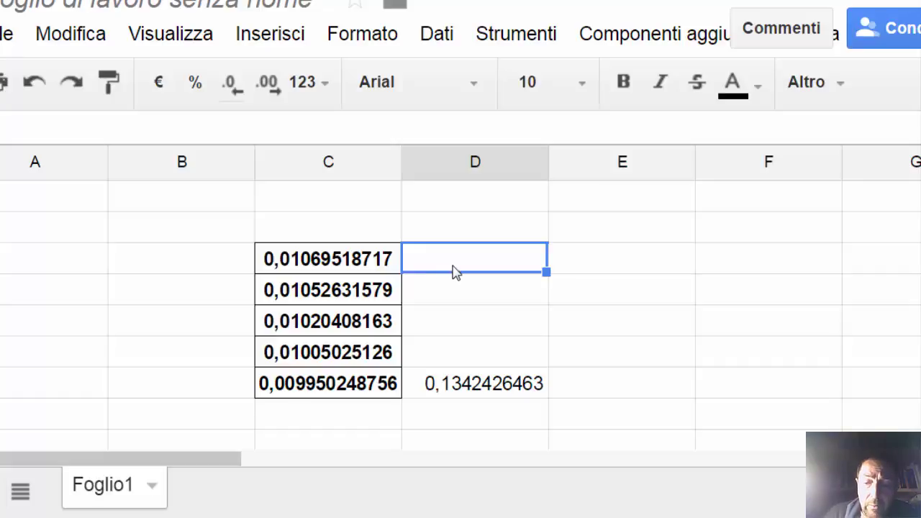
pyautogui.write('=(')
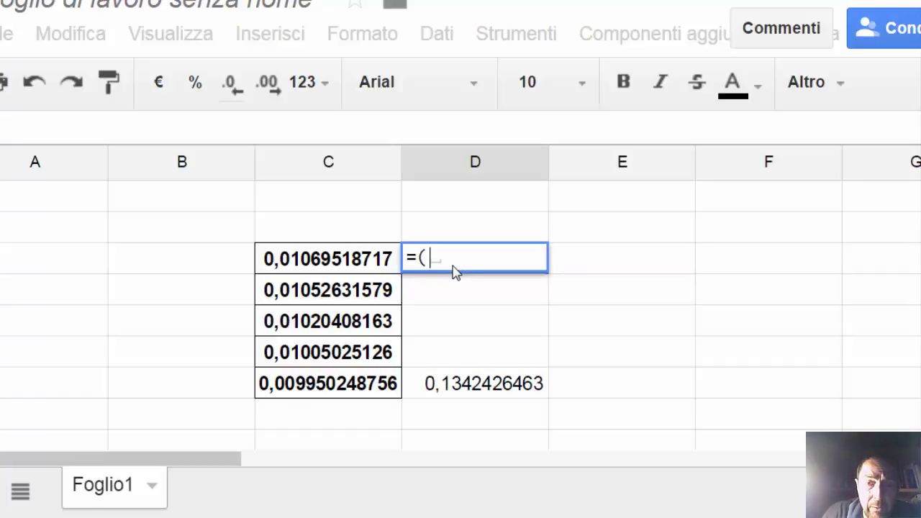
pyautogui.click(346, 261)
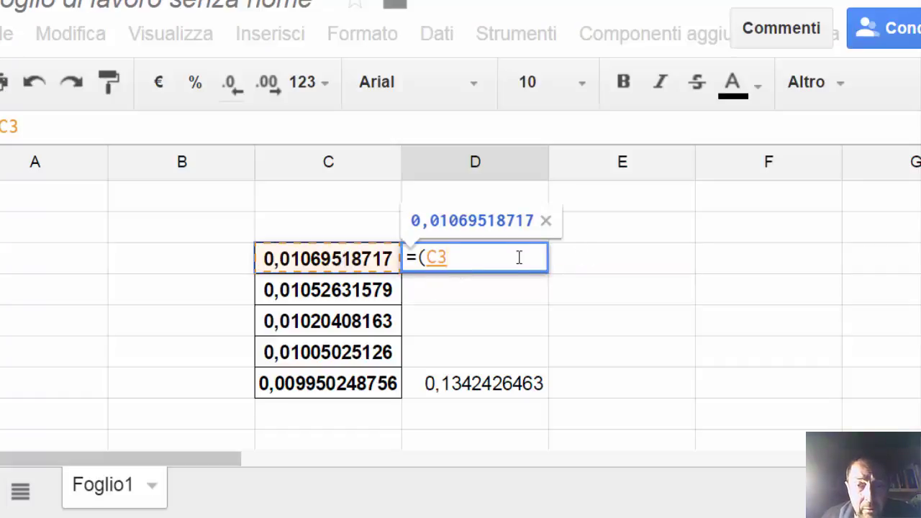
pyautogui.write('-')
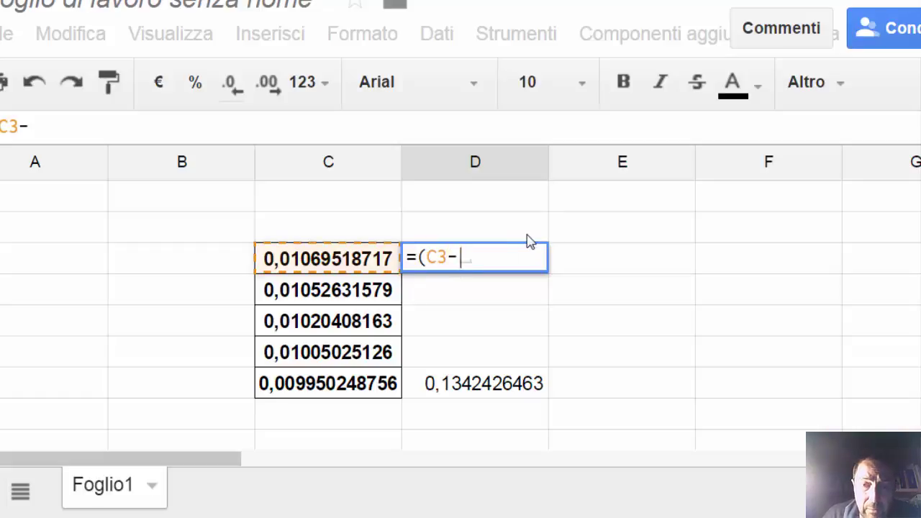
pyautogui.click(355, 296)
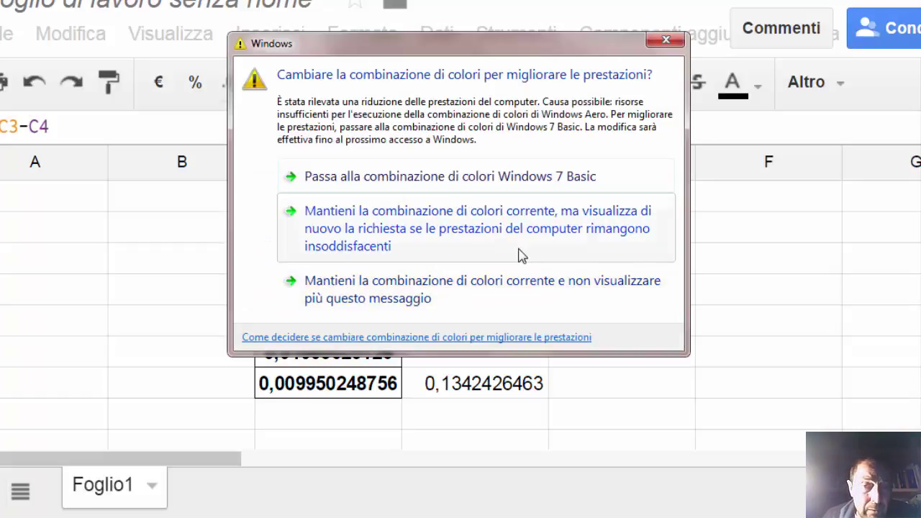
pyautogui.click(515, 229)
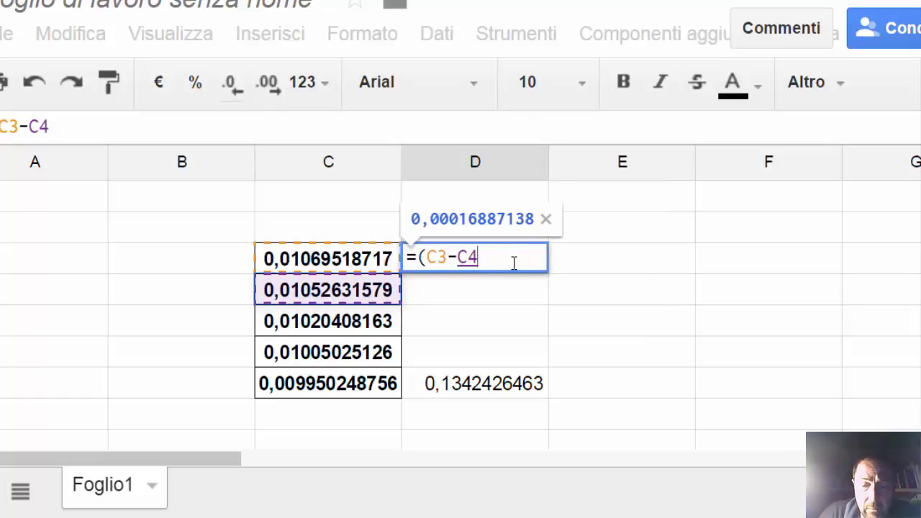
pyautogui.write(')/')
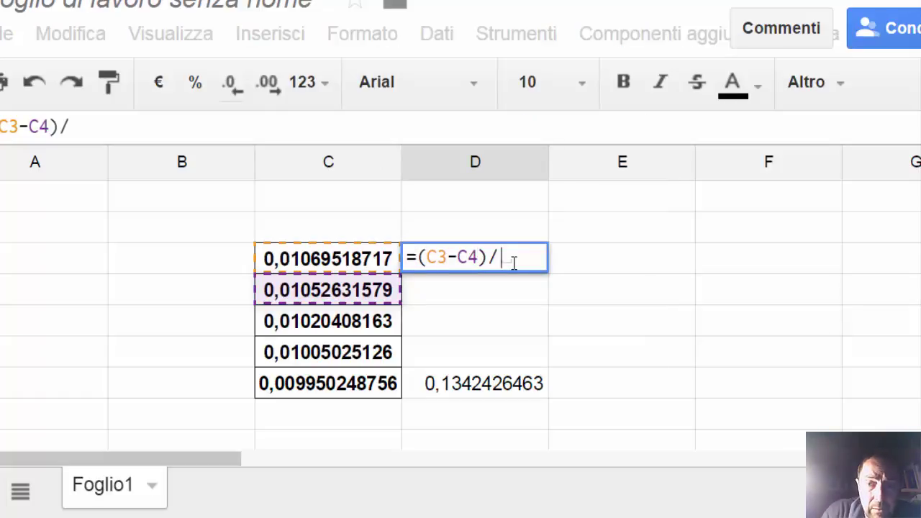
pyautogui.write('(')
pyautogui.click(363, 265)
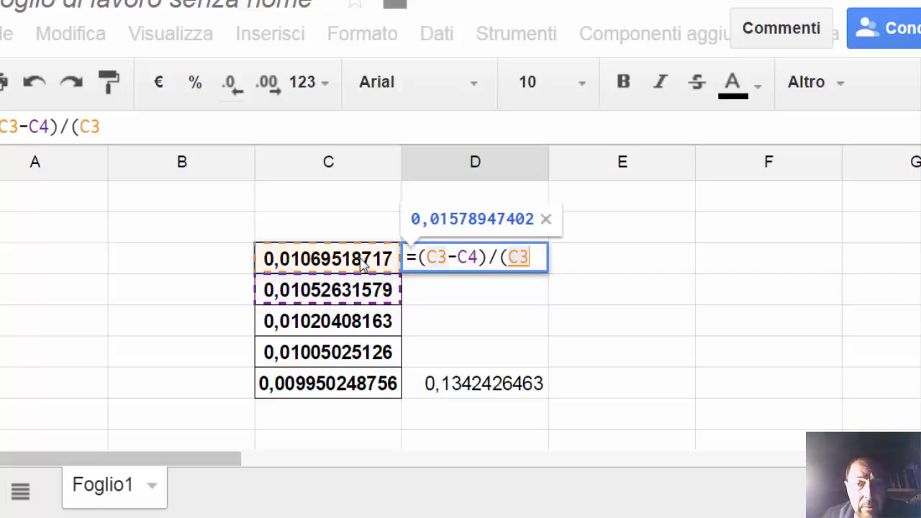
pyautogui.write('-')
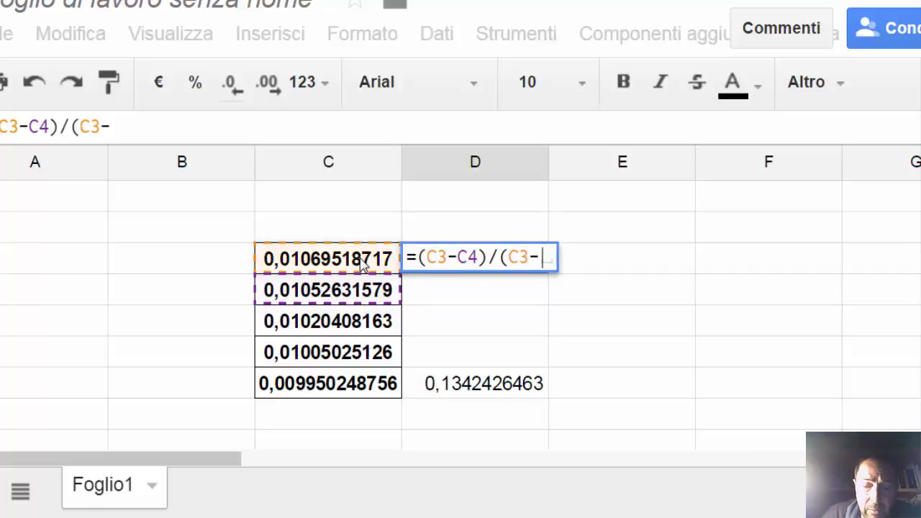
pyautogui.click(342, 382)
pyautogui.press('Return')
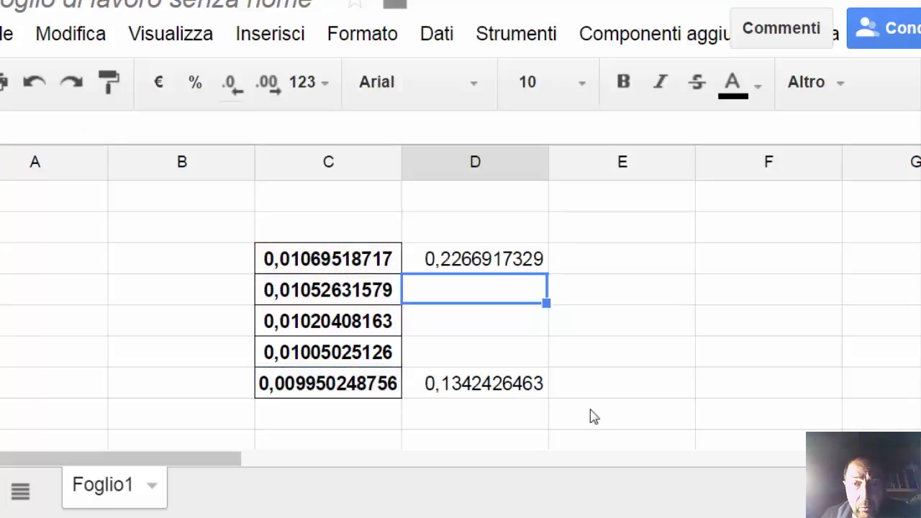
pyautogui.click(464, 266)
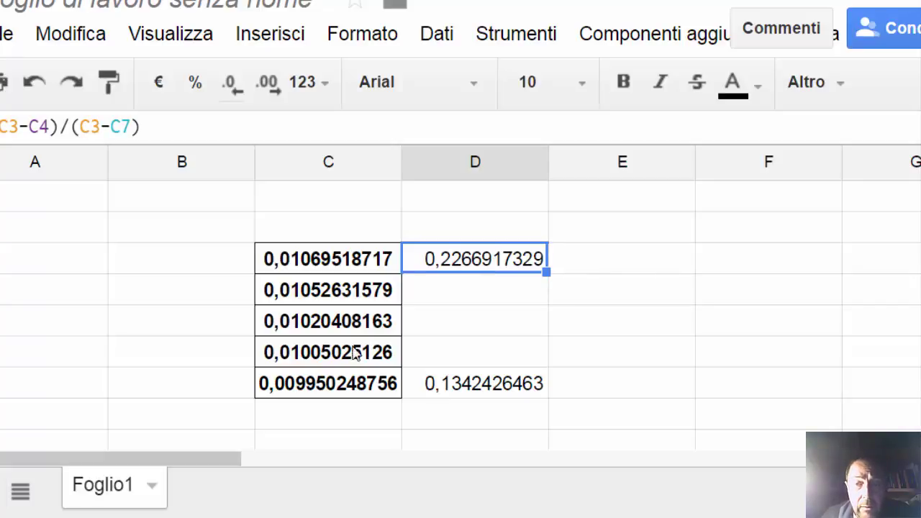
pyautogui.scroll(-1, 338, 328)
pyautogui.scroll(1, 356, 331)
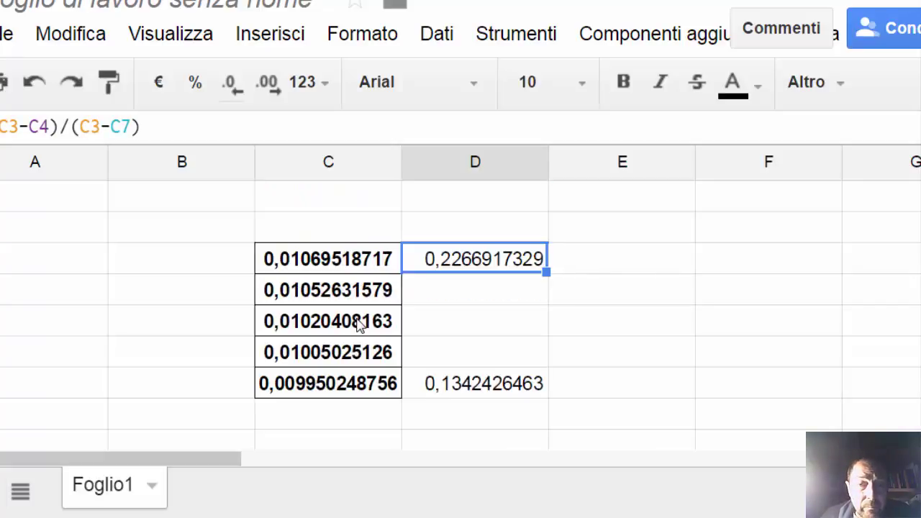
pyautogui.click(311, 415)
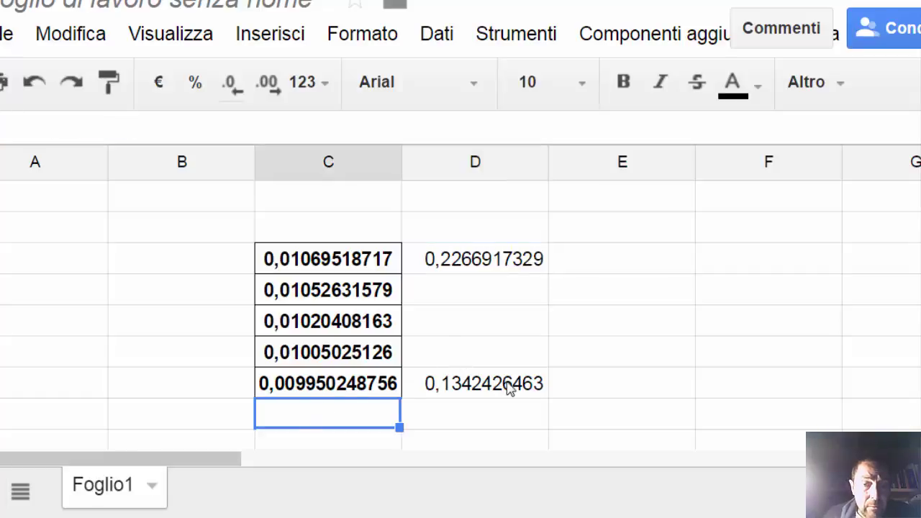
# Step: Calculate the mean of the five molarity values in C8 with the formula =media(C3:C7)
pyautogui.write('=')
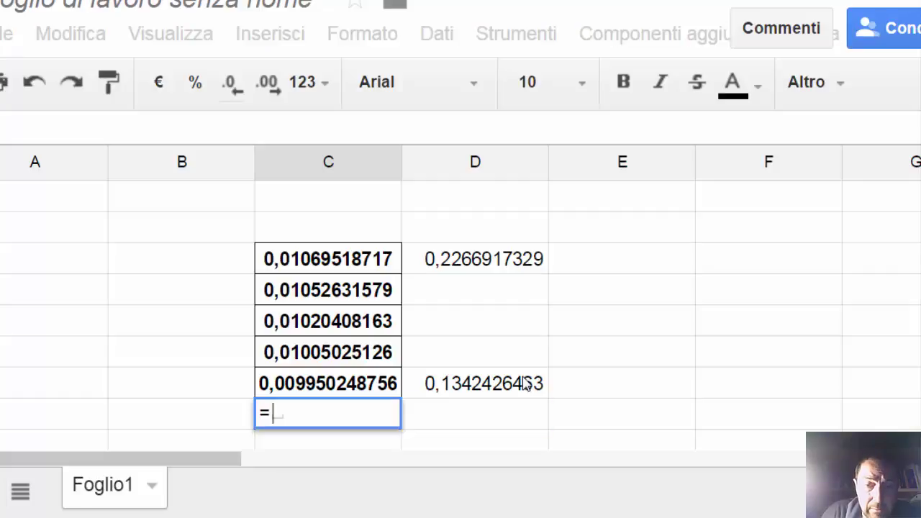
pyautogui.write('media')
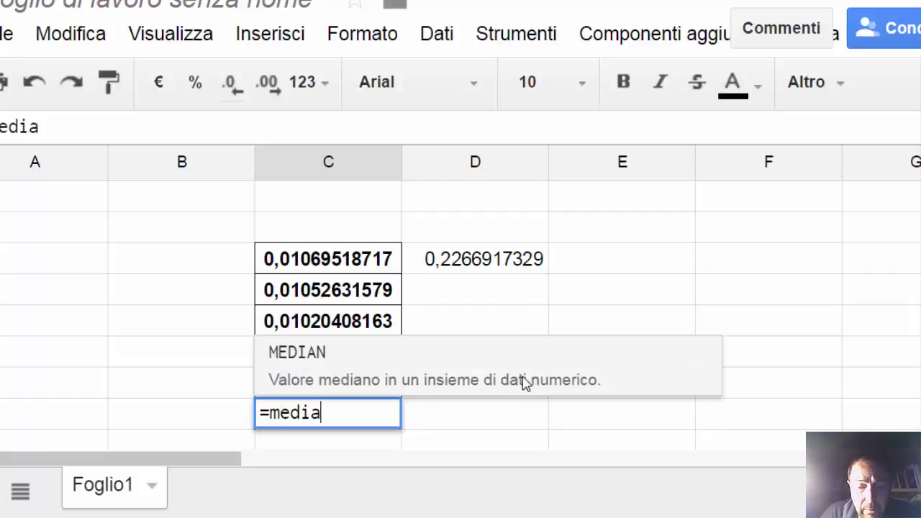
pyautogui.write('(')
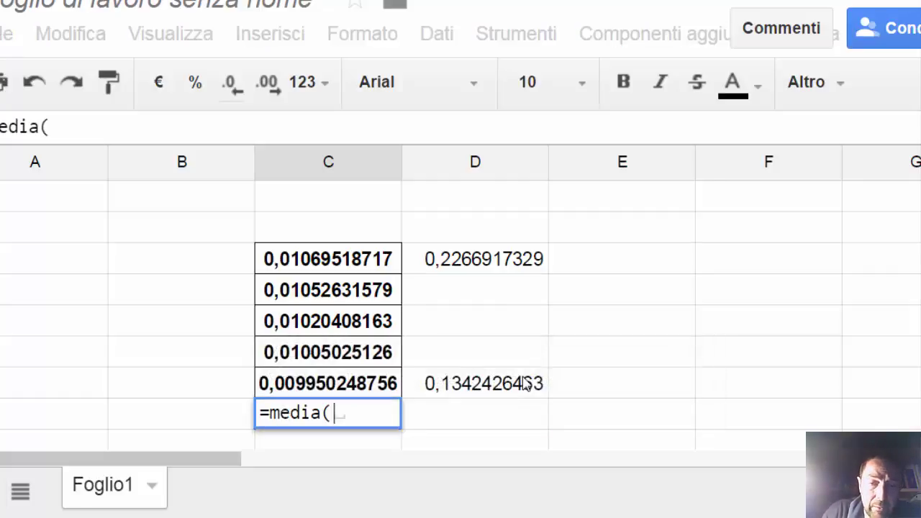
pyautogui.moveTo(329, 263); pyautogui.dragTo(333, 397)
pyautogui.write(')')
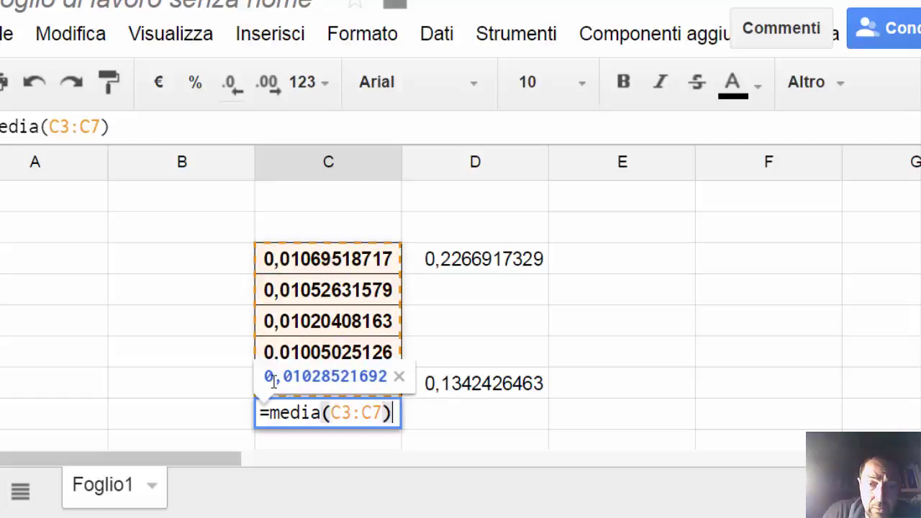
pyautogui.press('Return')
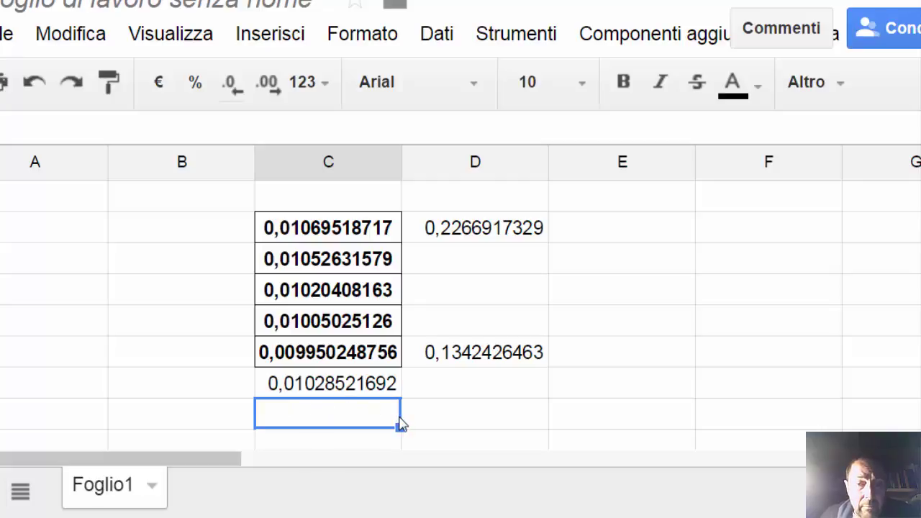
# Step: Calculate the standard deviation of the molarity values in C9 with =stdev(C3:C7), closing the function help
pyautogui.write('=')
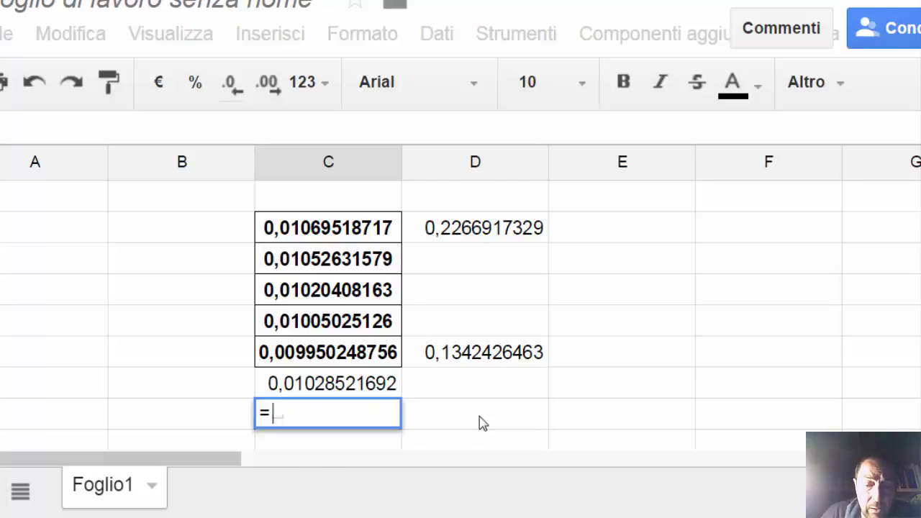
pyautogui.write('stdev')
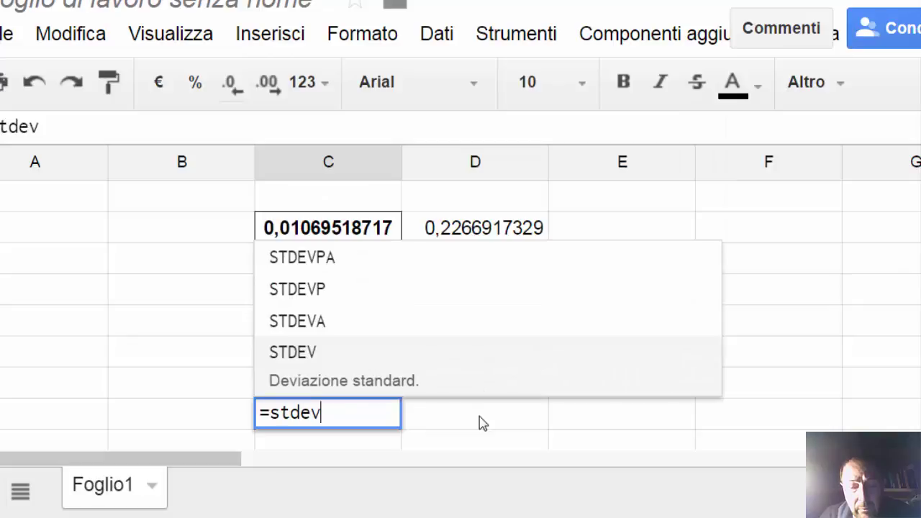
pyautogui.write('(')
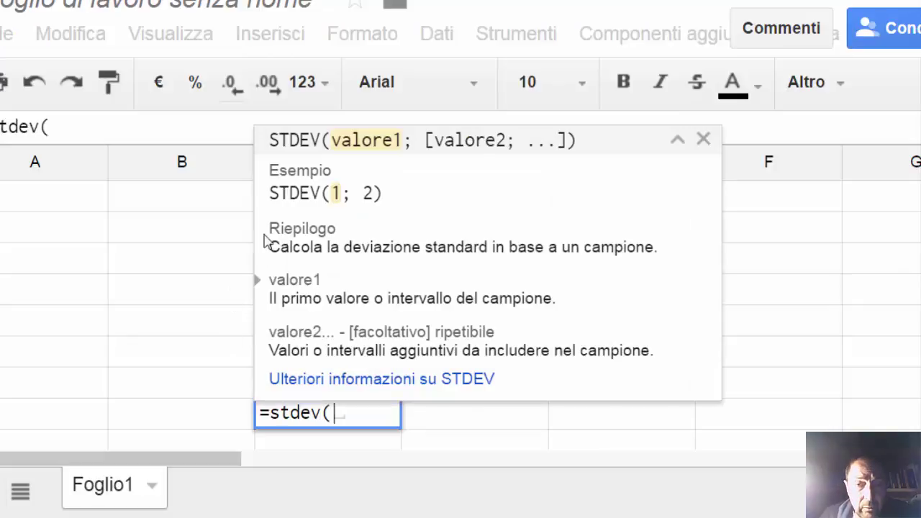
pyautogui.click(703, 140)
pyautogui.press('Up')
pyautogui.press('Up')
pyautogui.keyDown('shift'); pyautogui.click(362, 236); pyautogui.keyUp('shift')
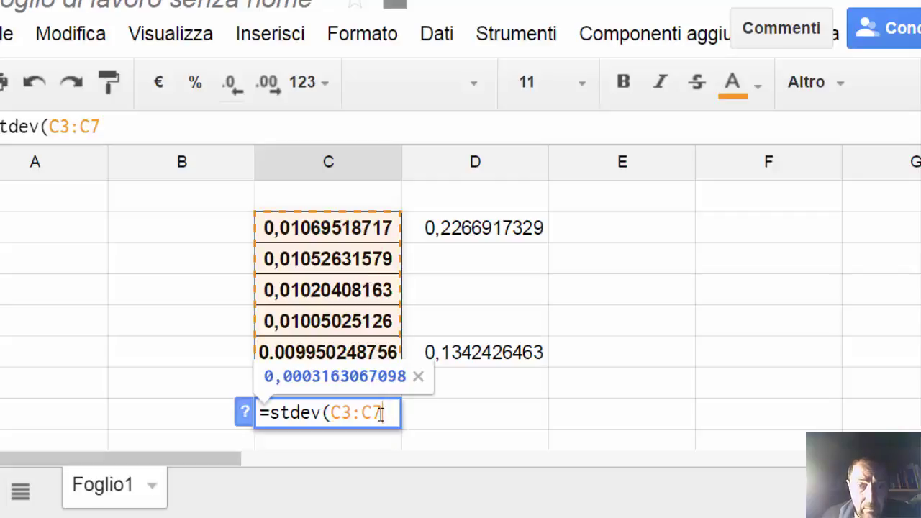
pyautogui.write(')')
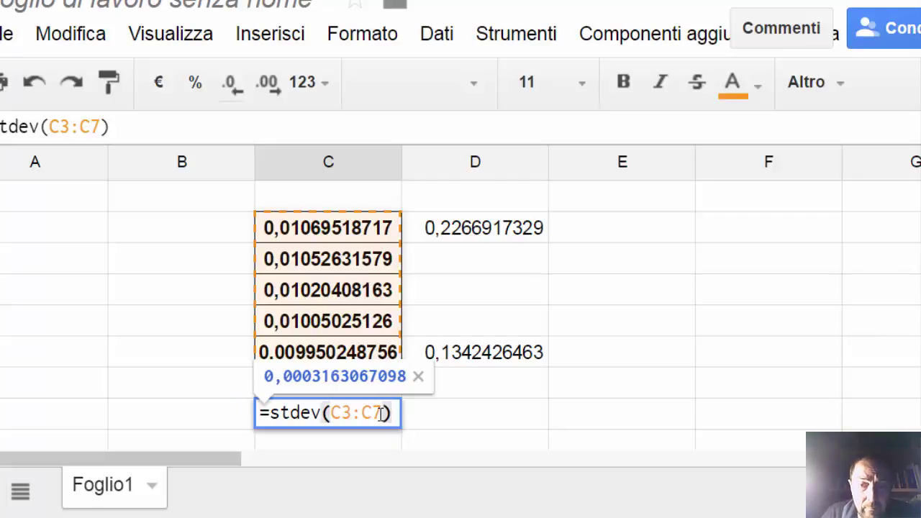
pyautogui.press('Return')
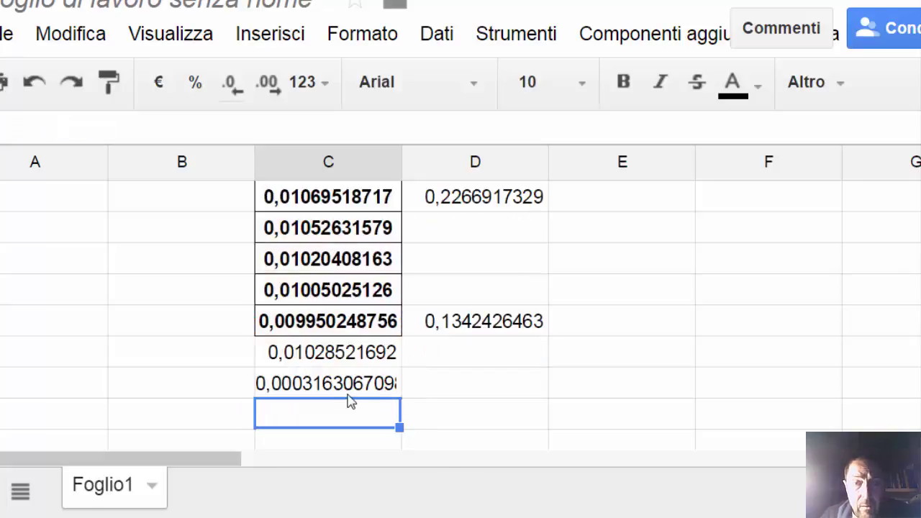
# Step: Review the mean in C8 against the standard deviation in C9
pyautogui.click(451, 357)
pyautogui.click(389, 358)
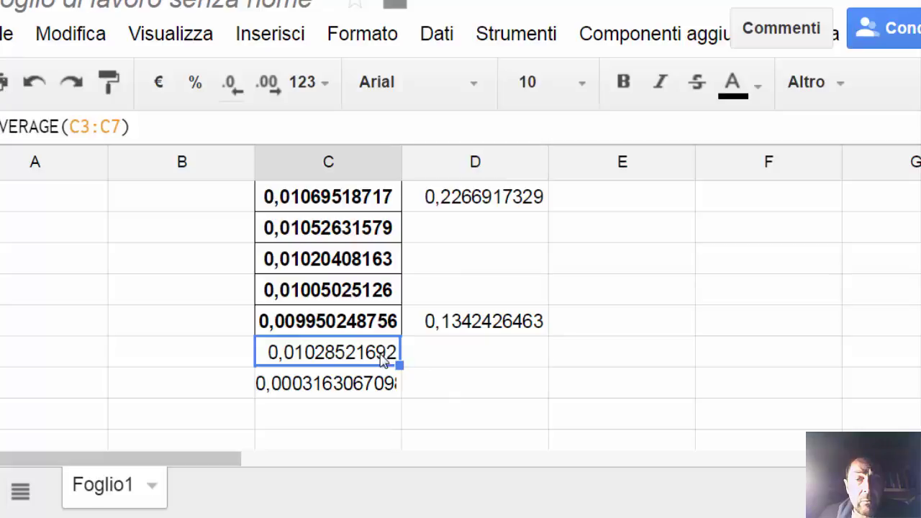
pyautogui.click(372, 389)
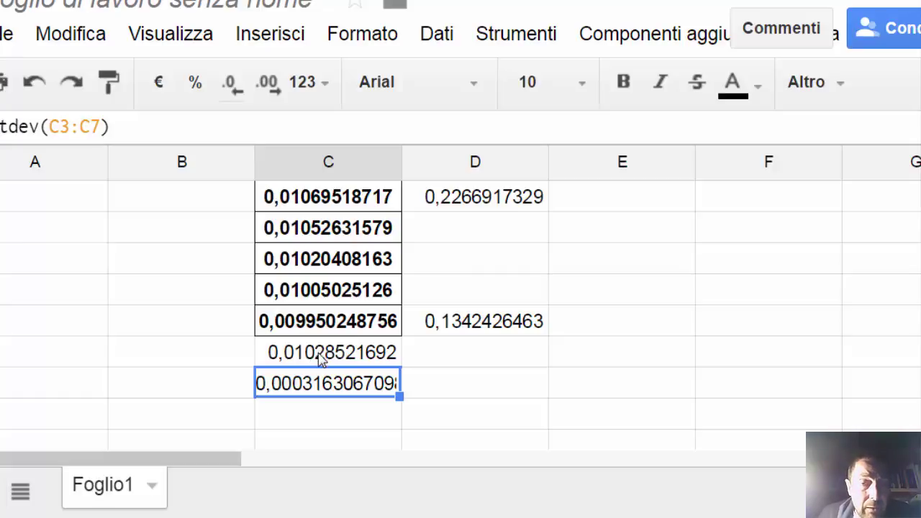
pyautogui.click(357, 358)
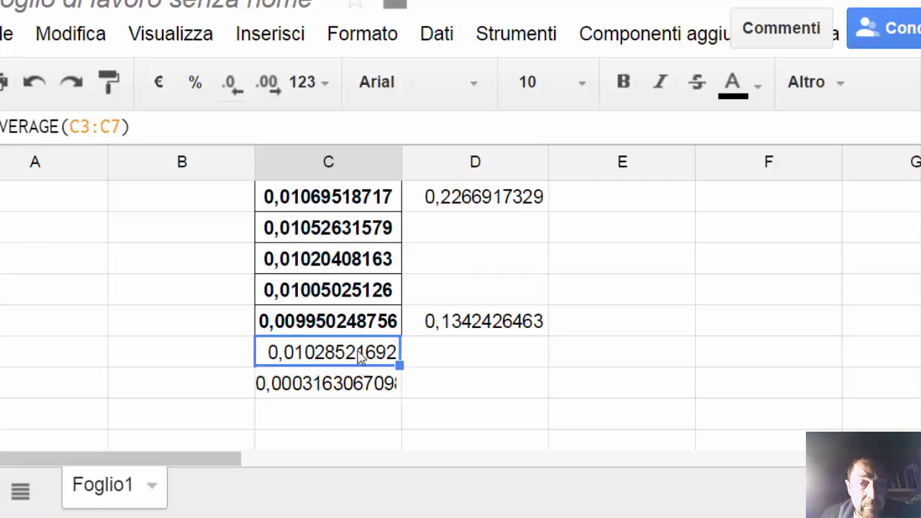
pyautogui.click(321, 387)
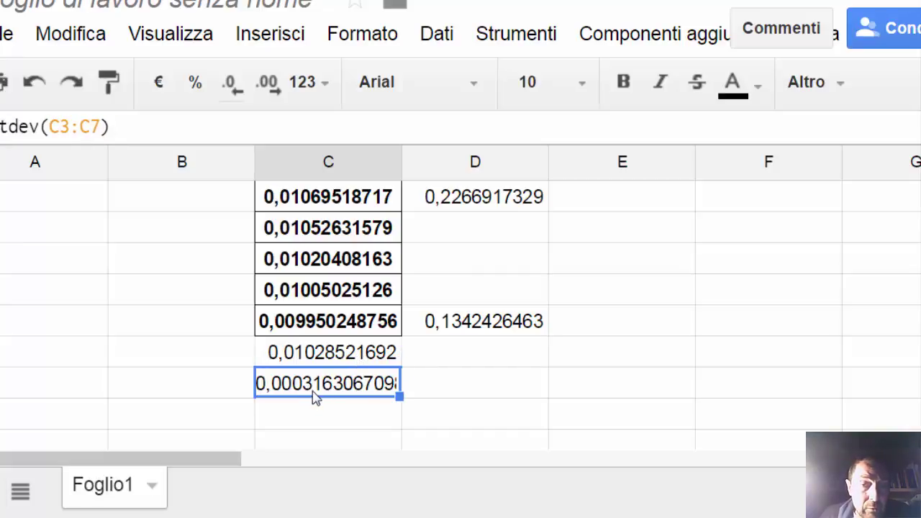
pyautogui.keyDown('shift'); pyautogui.click(367, 353); pyautogui.keyUp('shift')
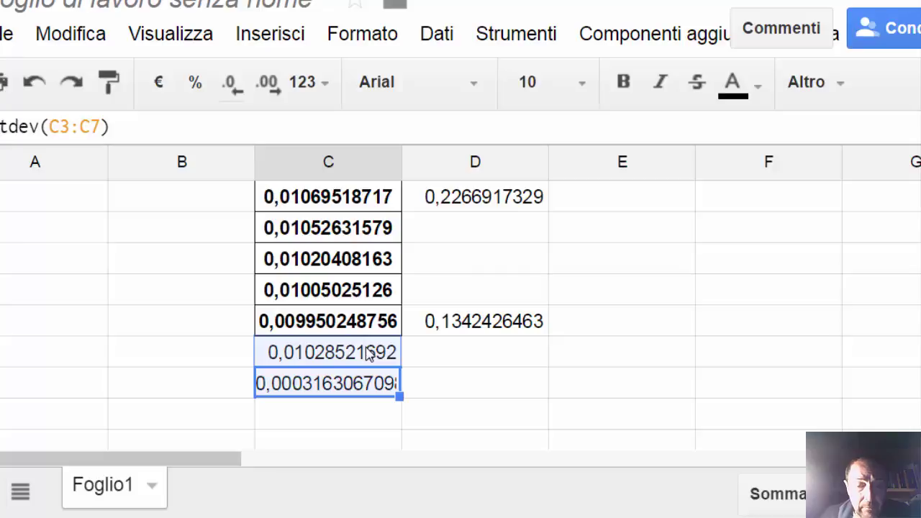
pyautogui.hotkey('alt', 'Tab')
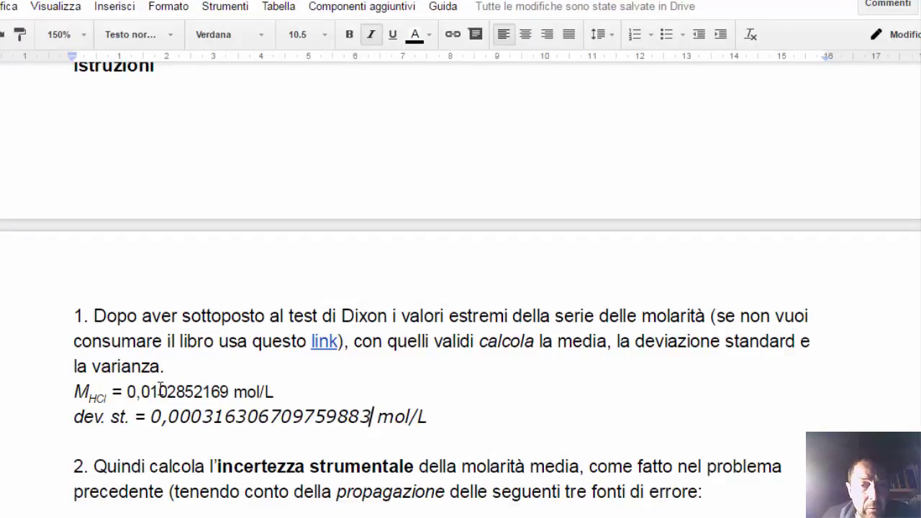
pyautogui.moveTo(151, 387); pyautogui.dragTo(231, 389)
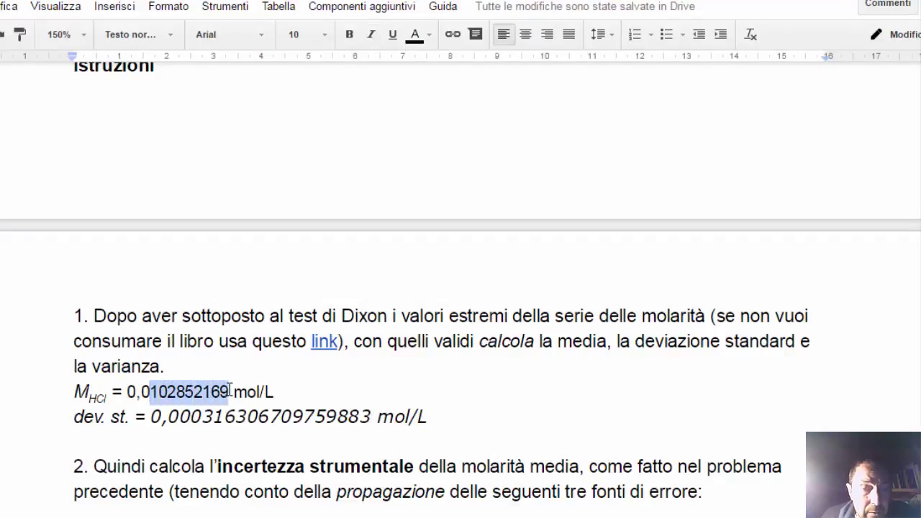
pyautogui.click(230, 390)
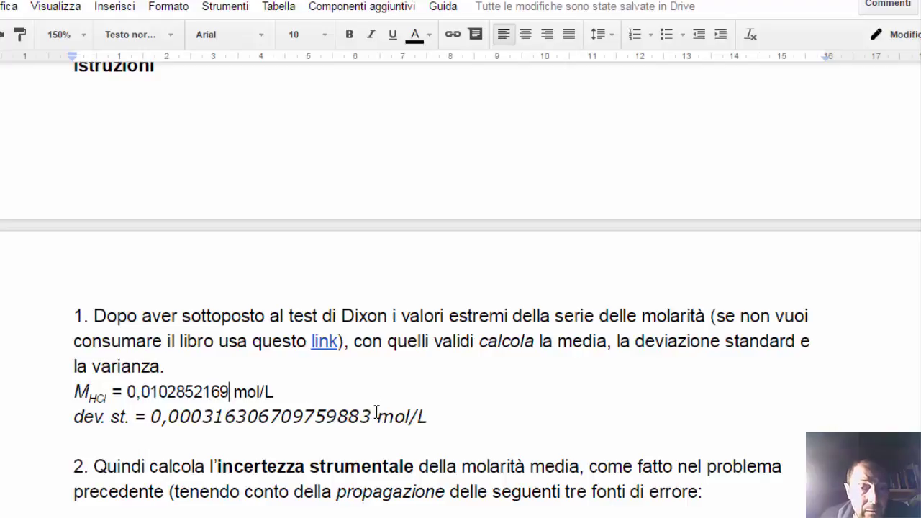
pyautogui.moveTo(371, 416); pyautogui.dragTo(214, 408)
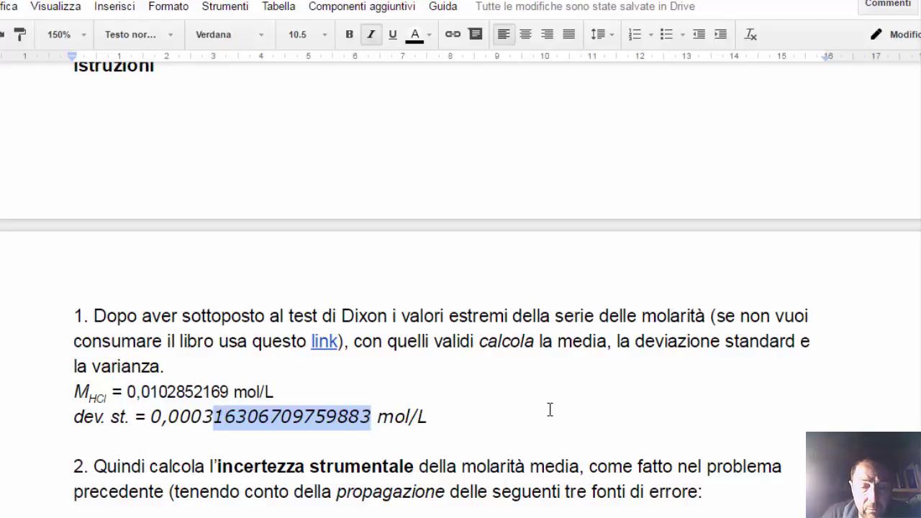
pyautogui.hotkey('alt', 'shift', '5')
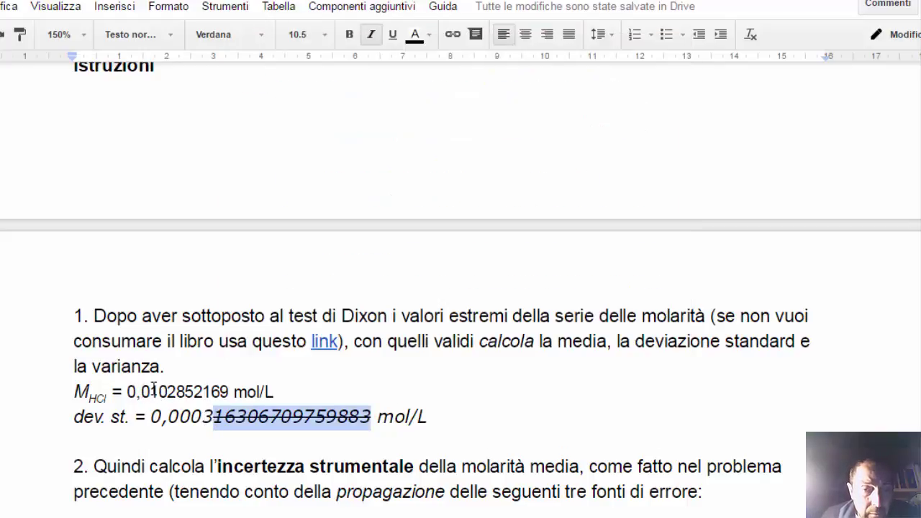
pyautogui.moveTo(181, 391); pyautogui.dragTo(170, 392)
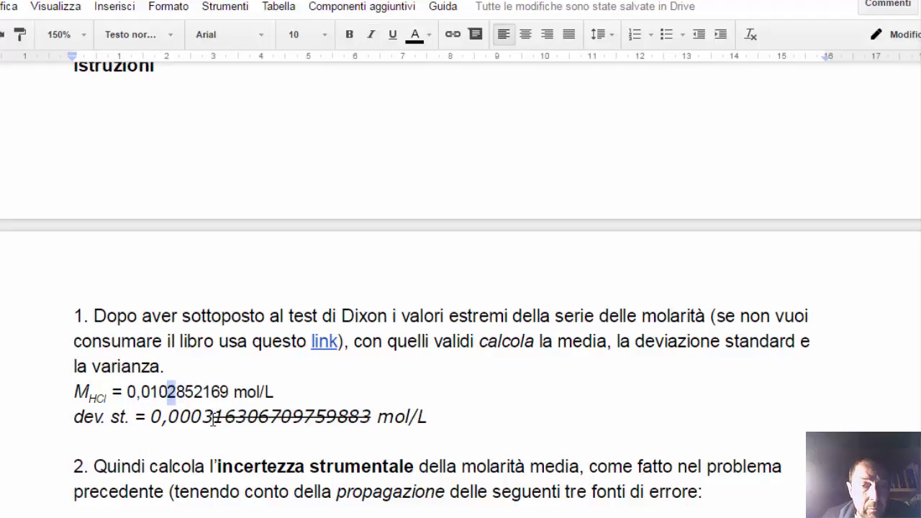
# Step: Append "= incertezza sperimentale = variabilità delle diverse determinazioni" to the end of the dev. st. line
pyautogui.click(459, 416)
pyautogui.write('= incertezza sper')
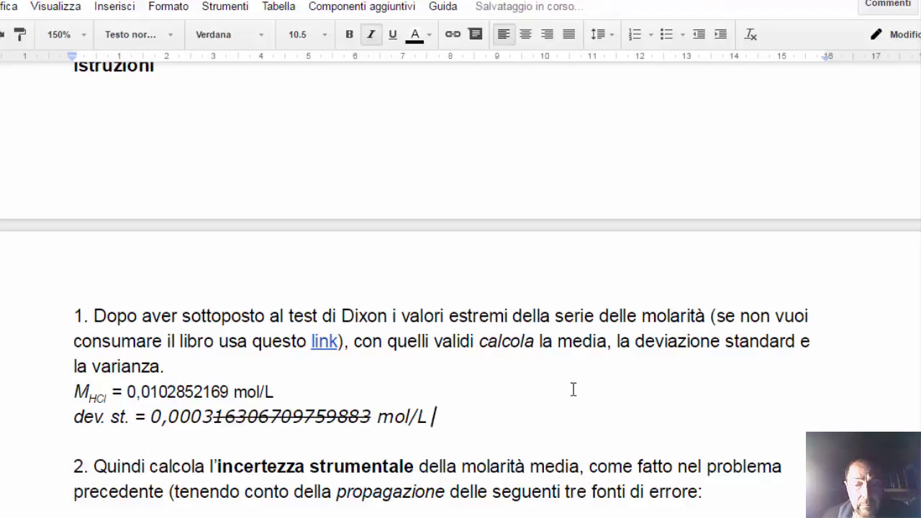
pyautogui.write('imentale = ')
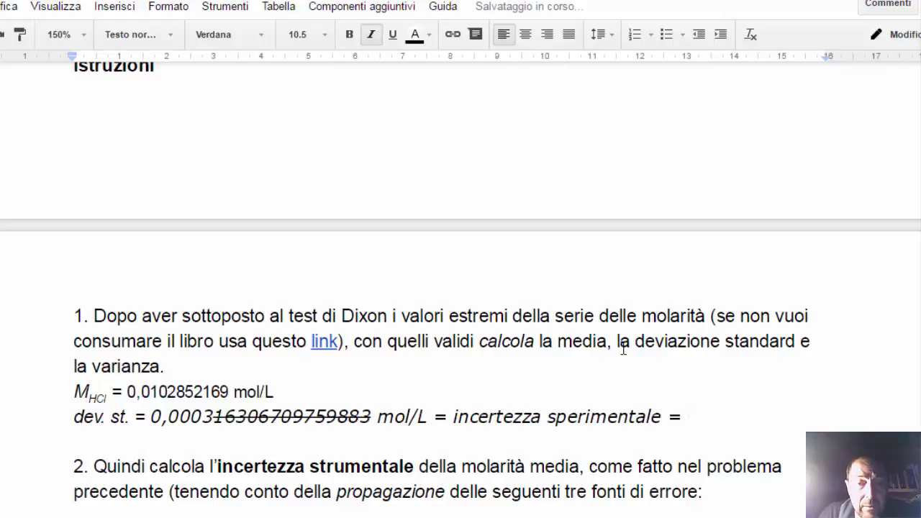
pyautogui.write('variabilità delle diverse determinazioni')
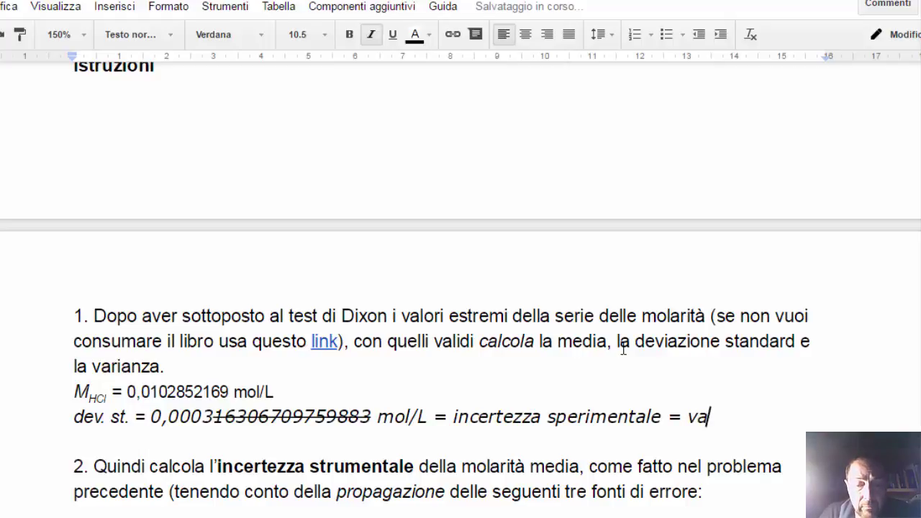